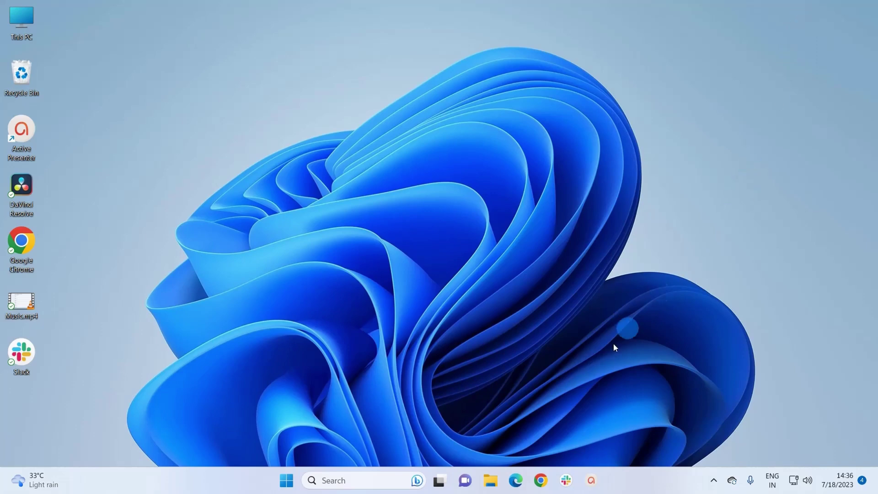
Search for 'se' from the taskbar and bring up the Start button's power-user menu.
click(363, 479)
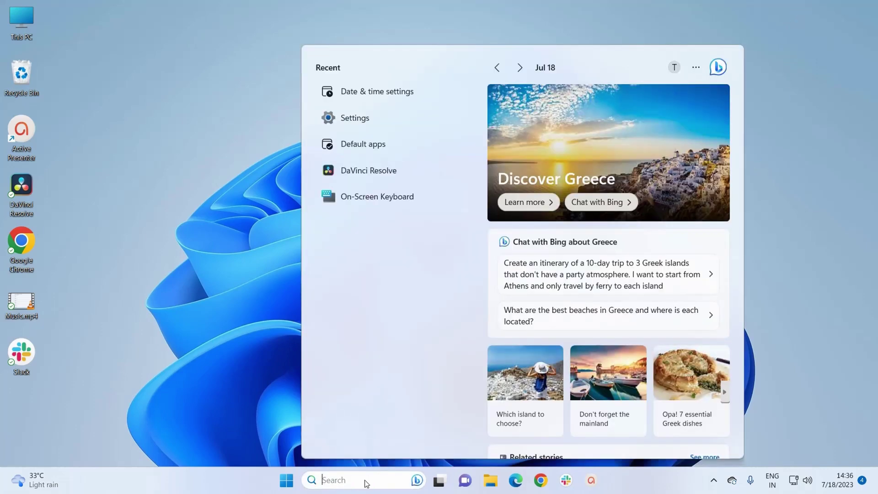
text(se)
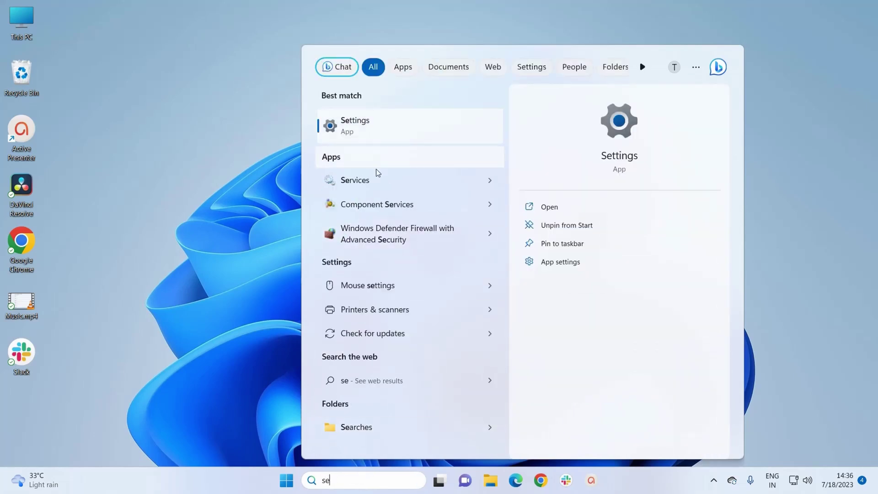
right_click(286, 480)
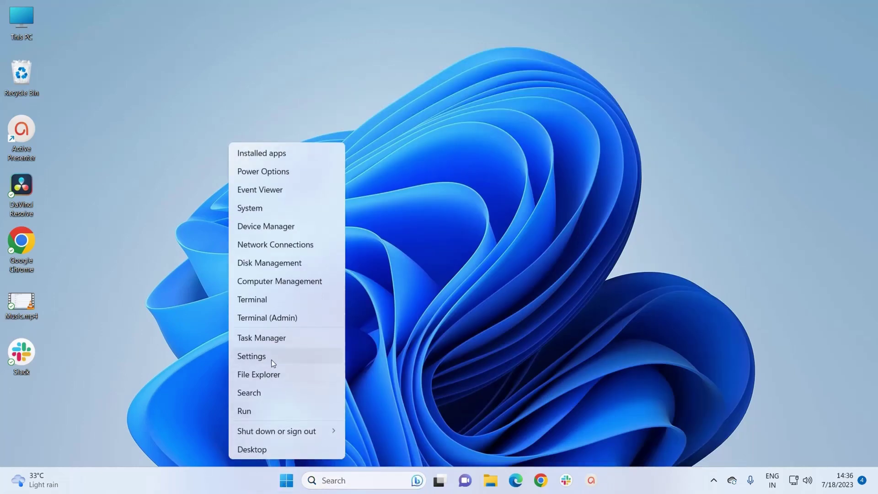
Launch Settings from the power-user menu and go to Time & language.
click(272, 357)
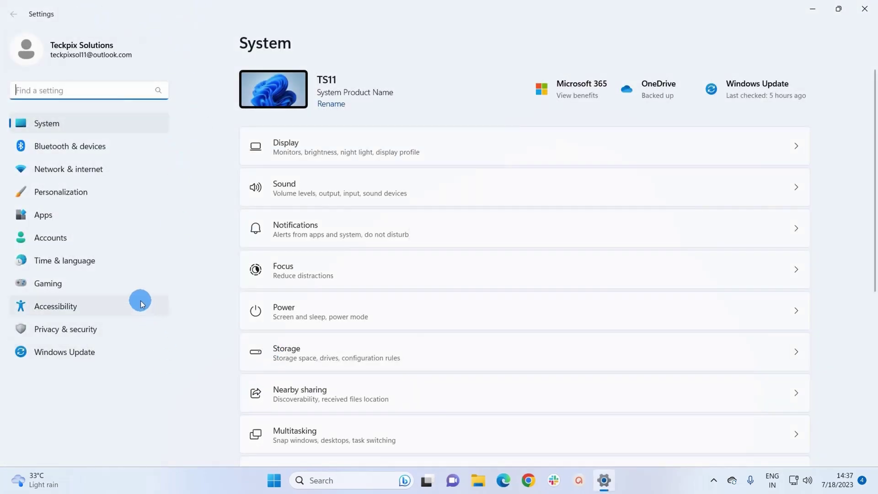
click(138, 270)
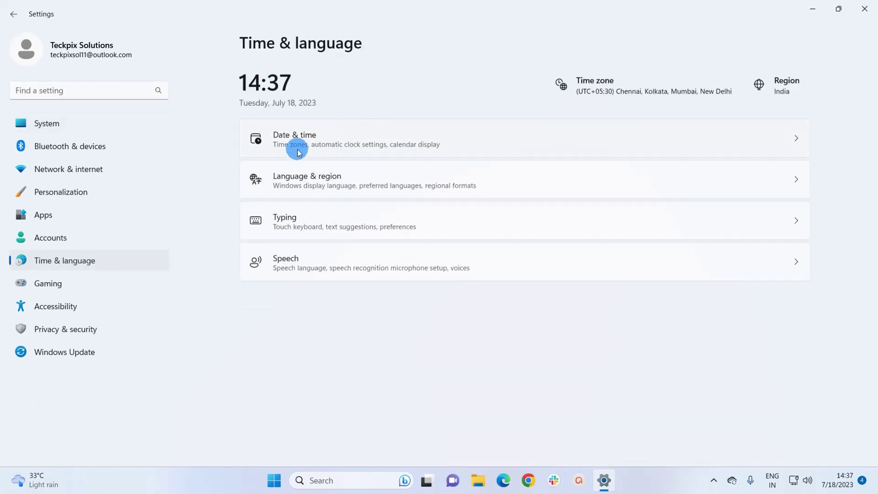
Switch 'Set time automatically' off on the Date & time page.
click(343, 136)
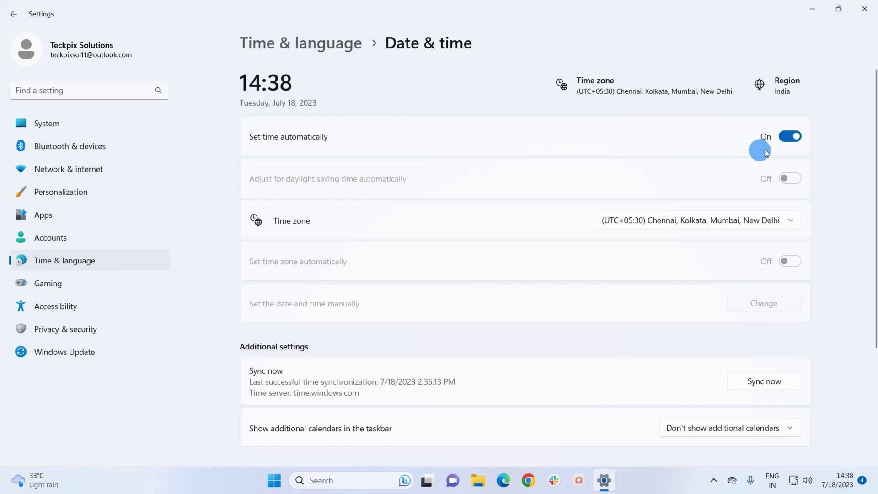
click(785, 140)
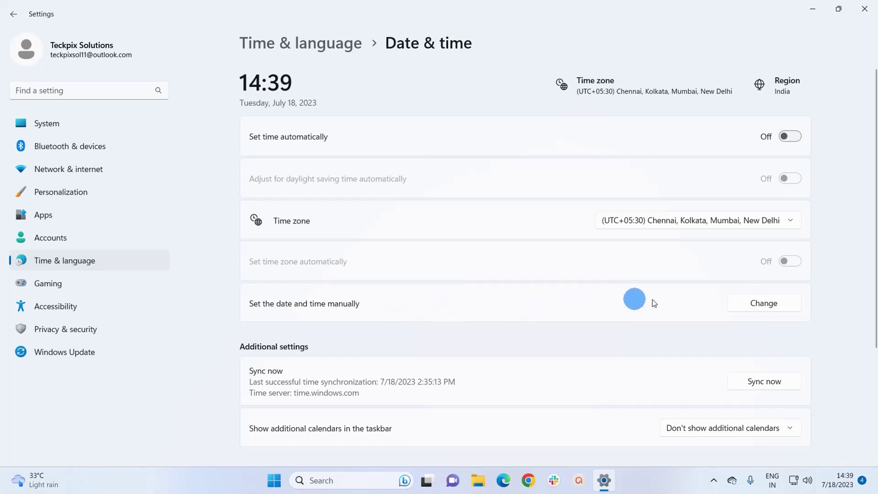
Apply a manual date and time of July 18, 2023, 2:39 PM.
click(767, 309)
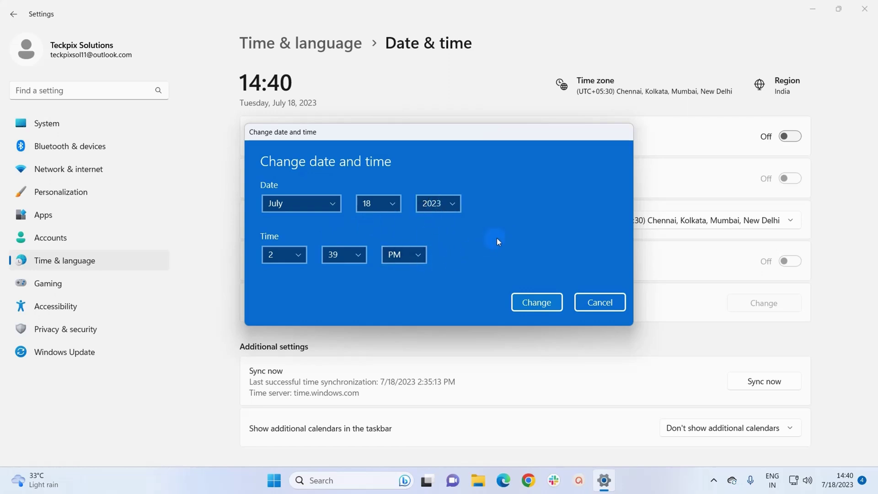
click(525, 302)
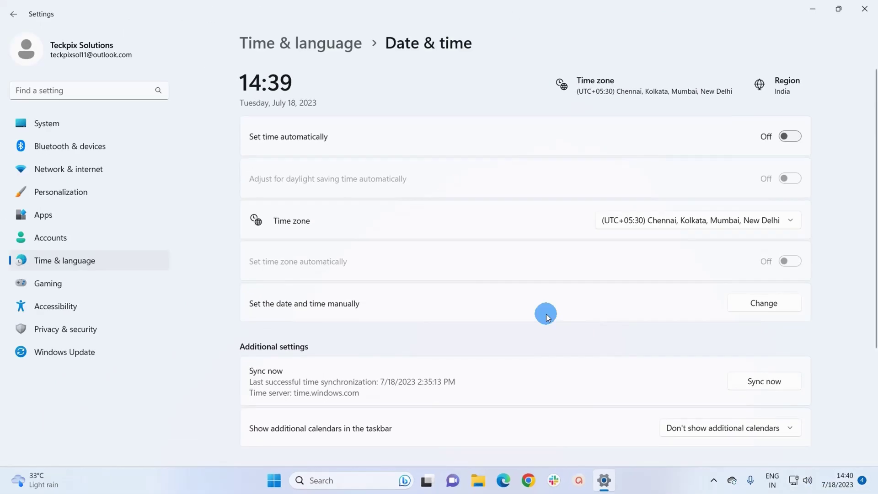
scroll(545, 315, down, 2)
scroll(546, 316, down, 2)
scroll(545, 313, down, 1)
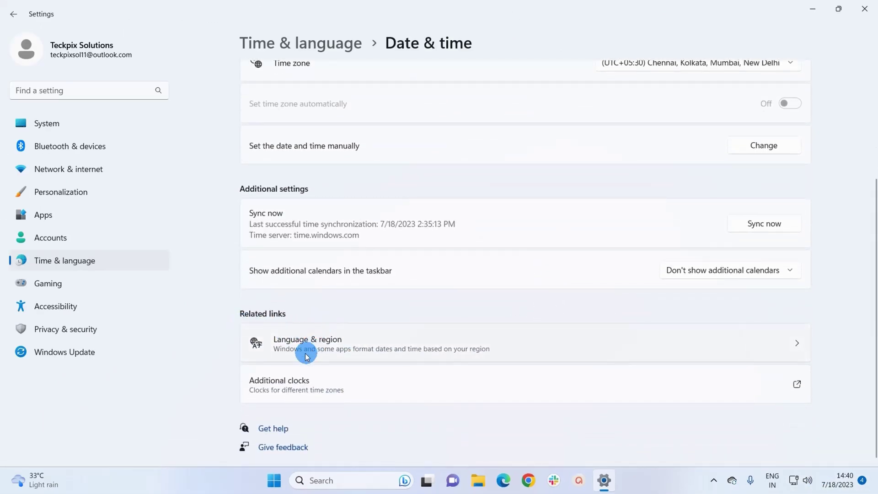
Go to Language & region and expand Regional format to show short time 14:40.
click(399, 351)
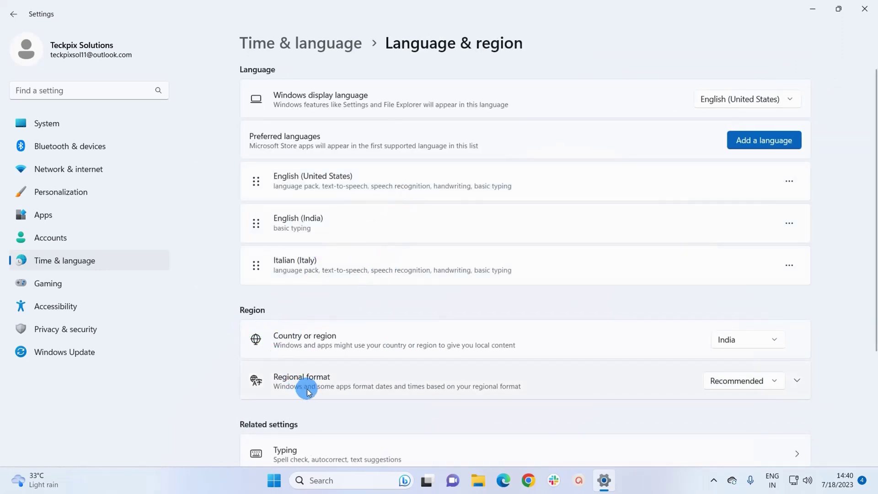
click(345, 385)
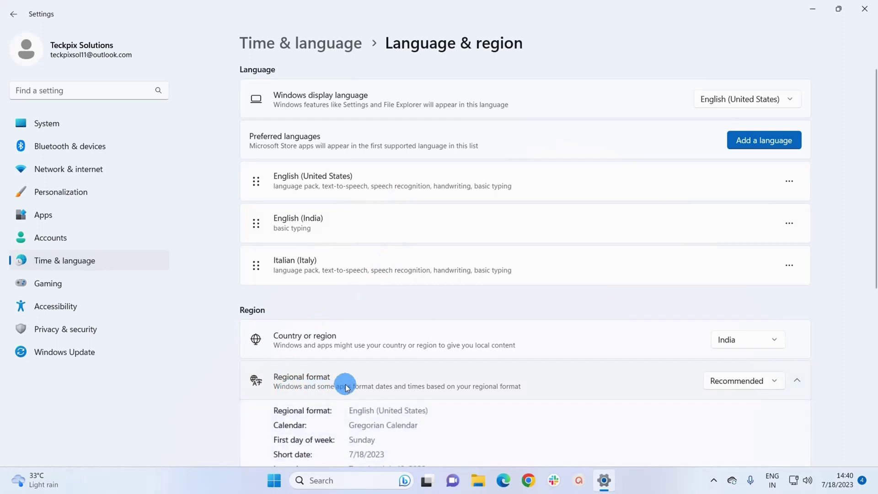
scroll(377, 368, down, 5)
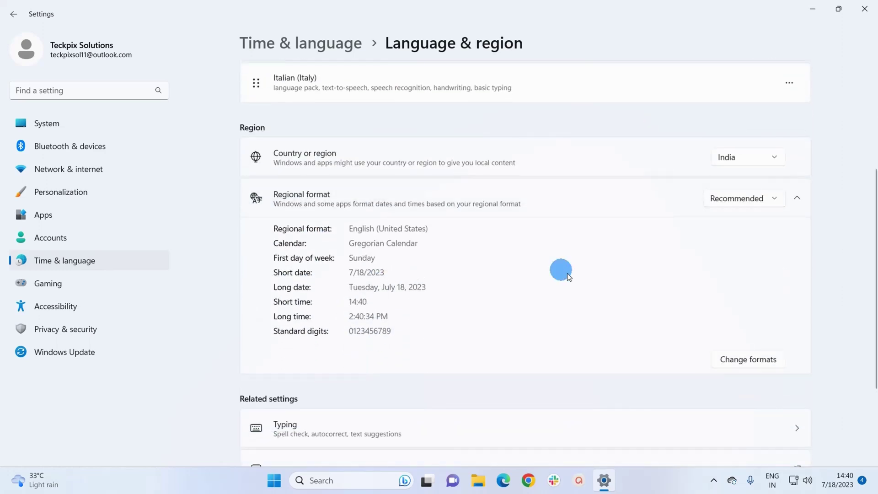
Change the Short time format to '9:40 AM' so the taskbar clock shows 2:42 PM.
click(741, 365)
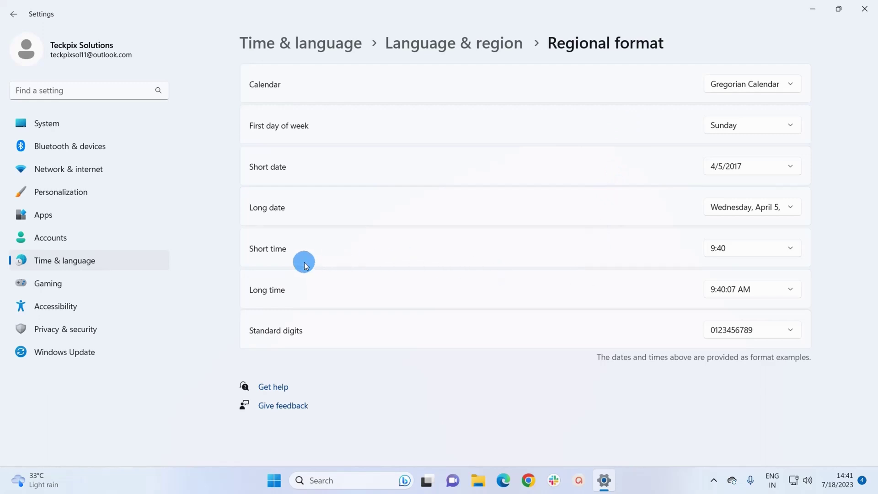
click(792, 250)
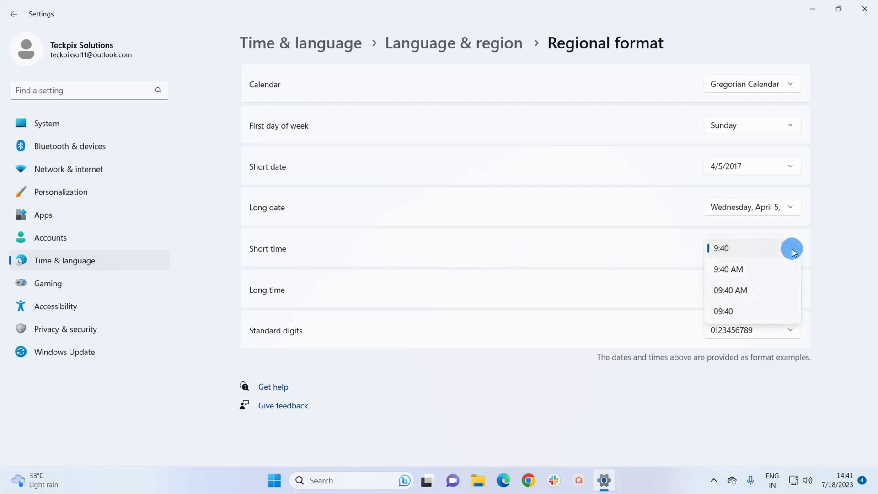
click(730, 272)
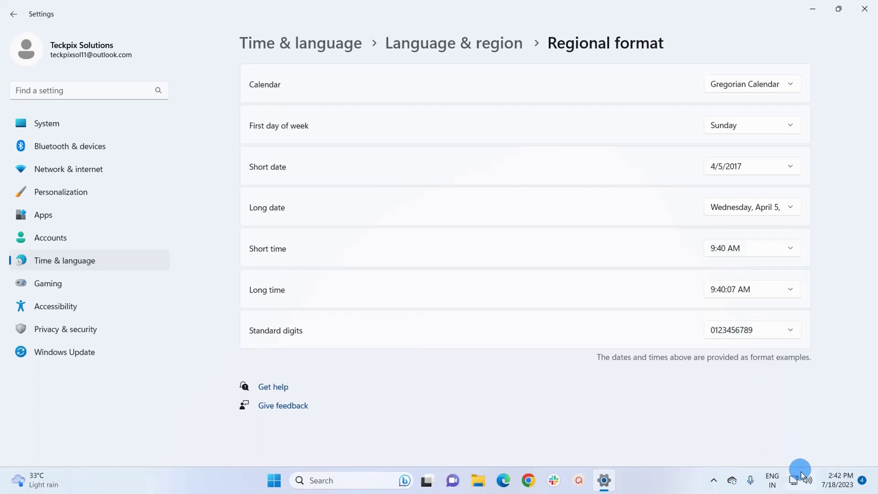